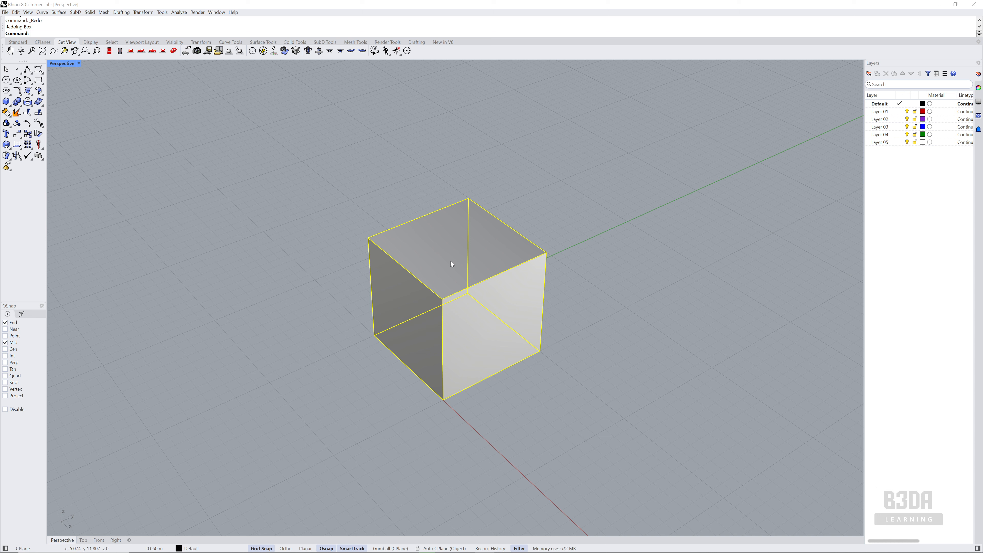
Select the box and nudge it along negative X, with a slight shift along positive Y, in 0.2 m increments
left_click(535, 206)
left_click(483, 255)
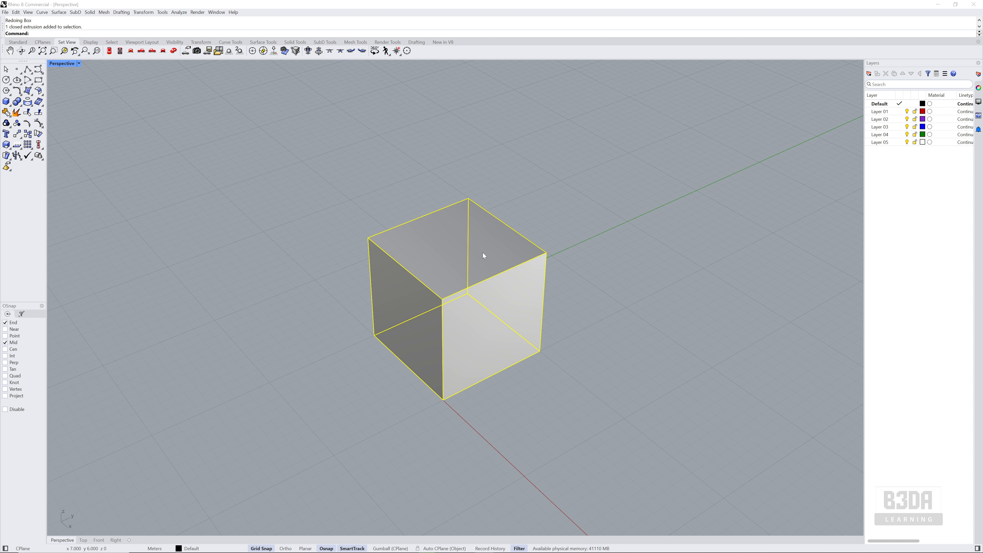
key("alt+Left")
key("alt+Left")
key("alt+Left")
key("alt+Left")
key("alt+Left")
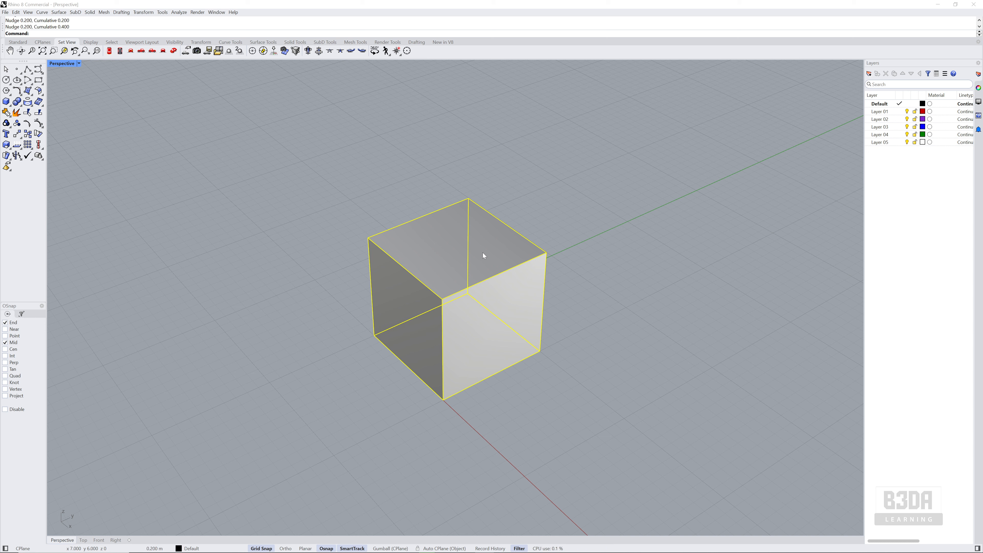
key("alt+Left")
key("alt+Left")
key("alt+Left")
key("alt+Left")
key("alt+Left")
key("alt+Left")
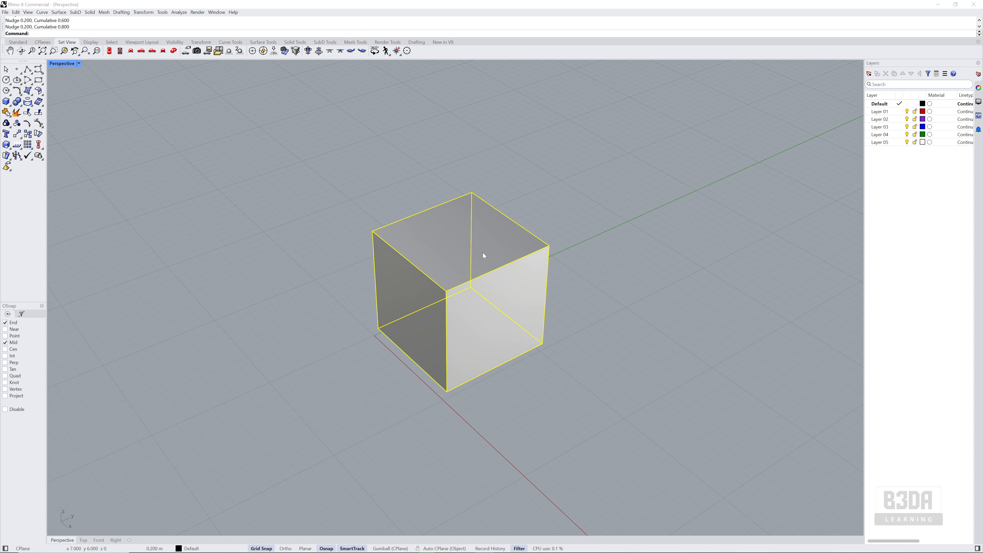
key("alt+Up")
key("alt+Left")
key("alt+Left")
key("alt+Left")
key("alt+Left")
Nudge the box along negative Y, with a brief shift along positive X, in 0.2 m increments
key("alt+Down")
key("alt+Down")
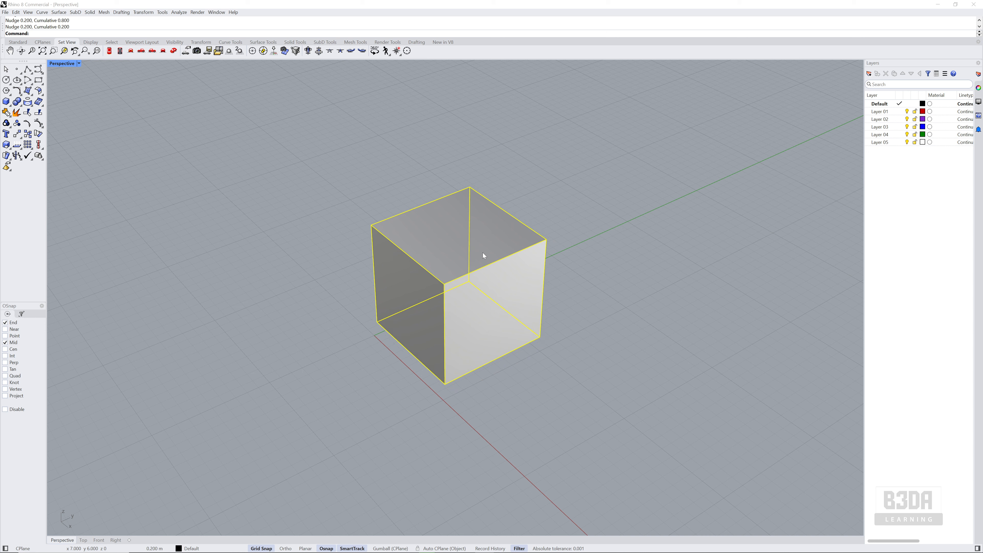
key("alt+Right")
key("alt+Down")
key("alt+Down")
key("alt+Down")
key("alt+Down")
key("alt+Down")
key("alt+Down")
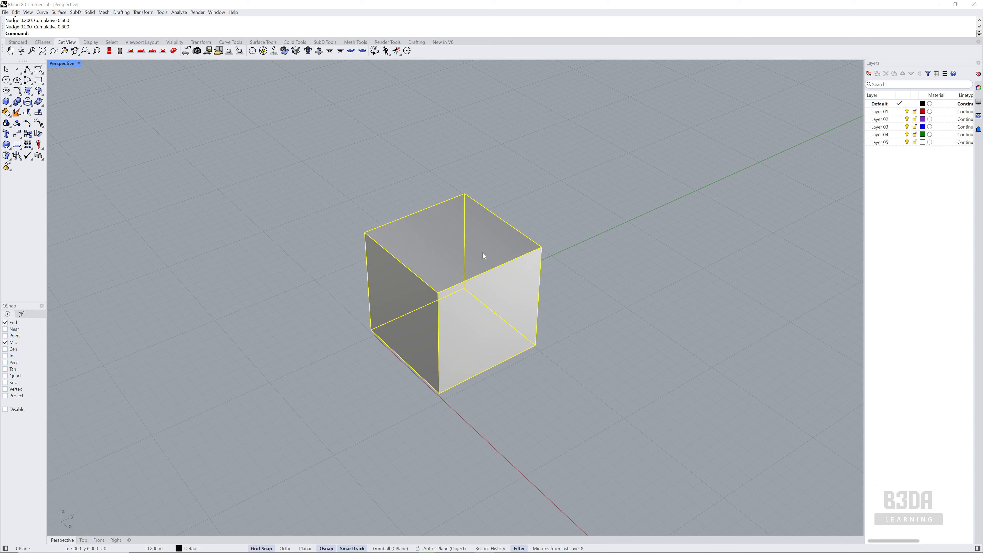
key("alt+Down")
key("alt+Down")
key("alt+Down")
key("alt+Down")
Nudge the box 1.8 m along positive Y in 0.2 m increments
key("alt+Up")
key("alt+Up")
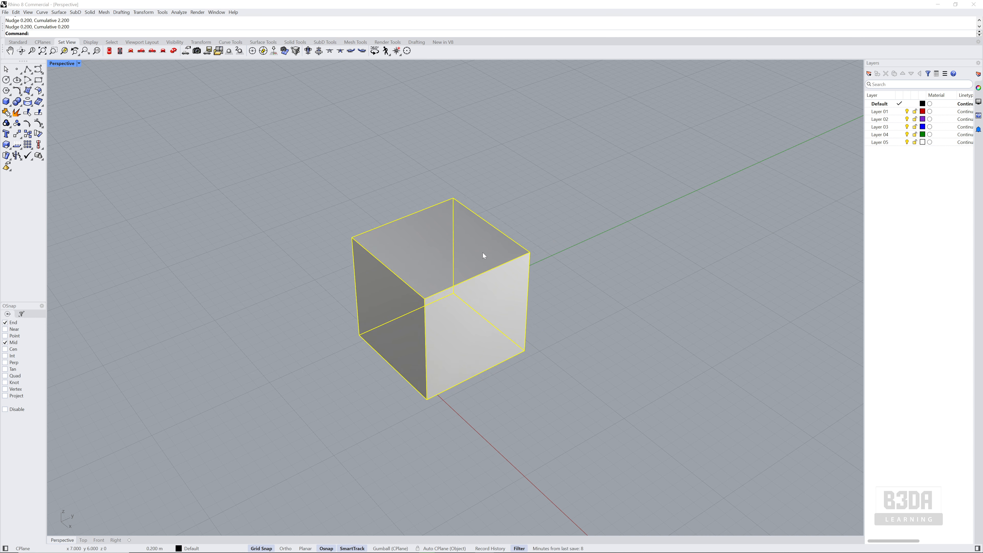
key("alt+Up")
key("alt+Up")
key("alt+Up")
key("alt+Up")
key("alt+Up")
key("alt+Up")
key("alt+Up")
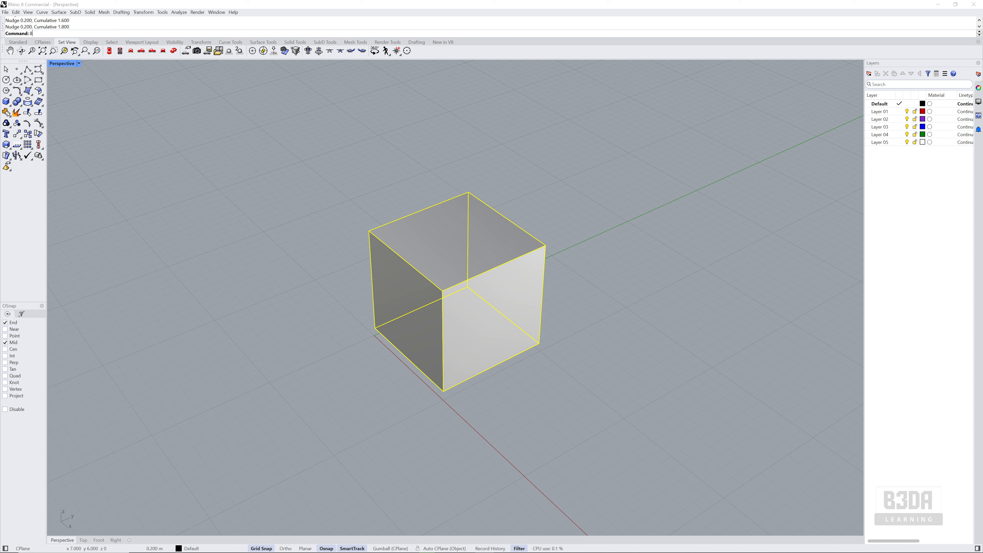
Nudge the box 6 m along positive X and then along positive Y in large 2 m increments
key("alt+shift+Right")
key("alt+shift+Right")
key("alt+shift+Right")
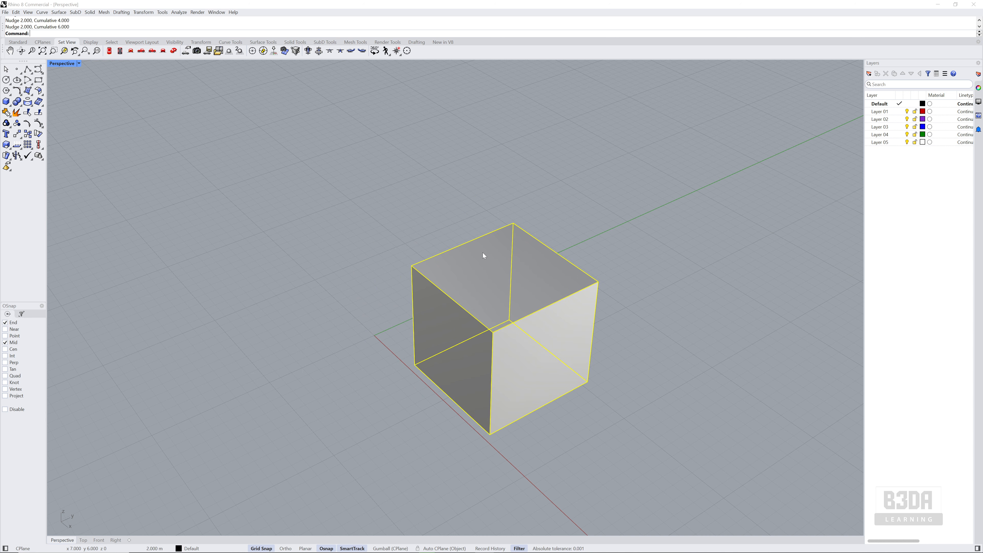
key("alt+shift+Up")
key("alt+shift+Up")
key("alt+shift+Up")
Nudge the box along negative X in 2 m increments
key("alt+shift+Left")
key("alt+shift+Left")
key("alt+shift+Left")
key("alt+shift+Left")
key("alt+shift+Left")
key("alt+shift+Left")
key("alt+shift+Left")
key("alt+shift+Left")
key("alt+shift+Left")
key("alt+shift+Left")
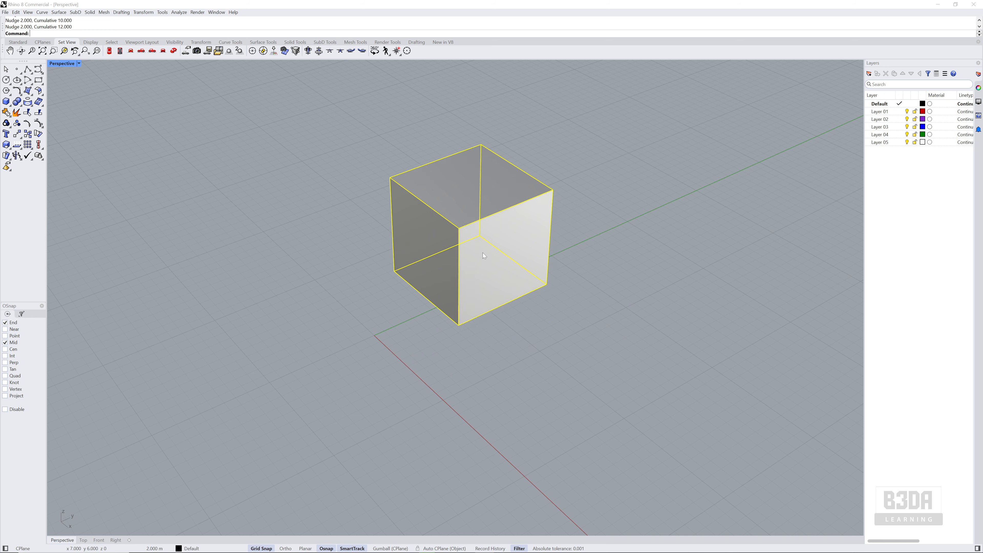
key("alt+shift+Left")
key("alt+shift+Left")
Nudge the box along negative Y in 2 m increments
key("alt+shift+Down")
key("alt+shift+Down")
key("alt+shift+Down")
key("alt+shift+Down")
key("alt+shift+Down")
key("alt+shift+Down")
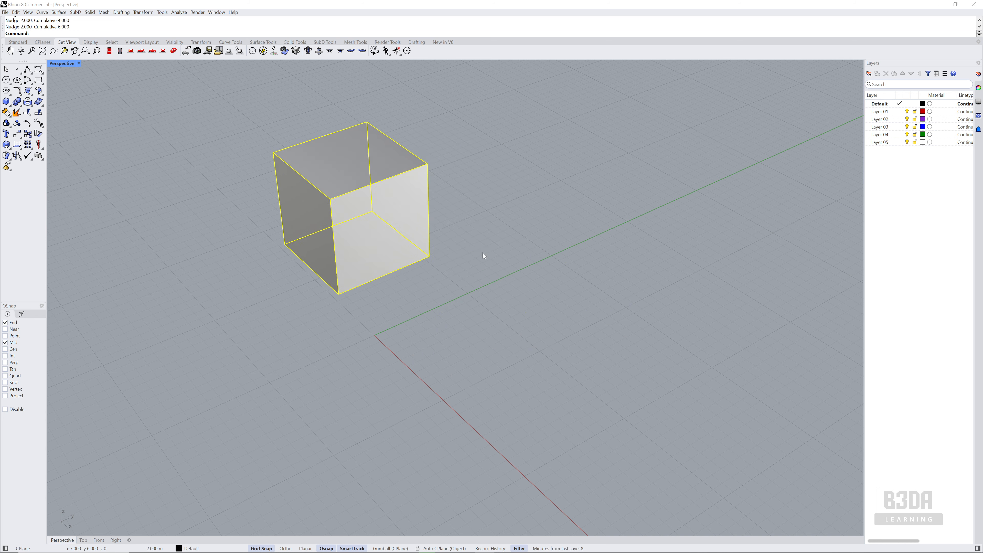
Nudge the box back along positive X in 2 m increments
key("alt+shift+Right")
key("alt+shift+Right")
key("alt+shift+Right")
key("alt+shift+Right")
key("alt+shift+Right")
key("alt+shift+Right")
key("alt+shift+Right")
key("alt+shift+Right")
key("alt+shift+Right")
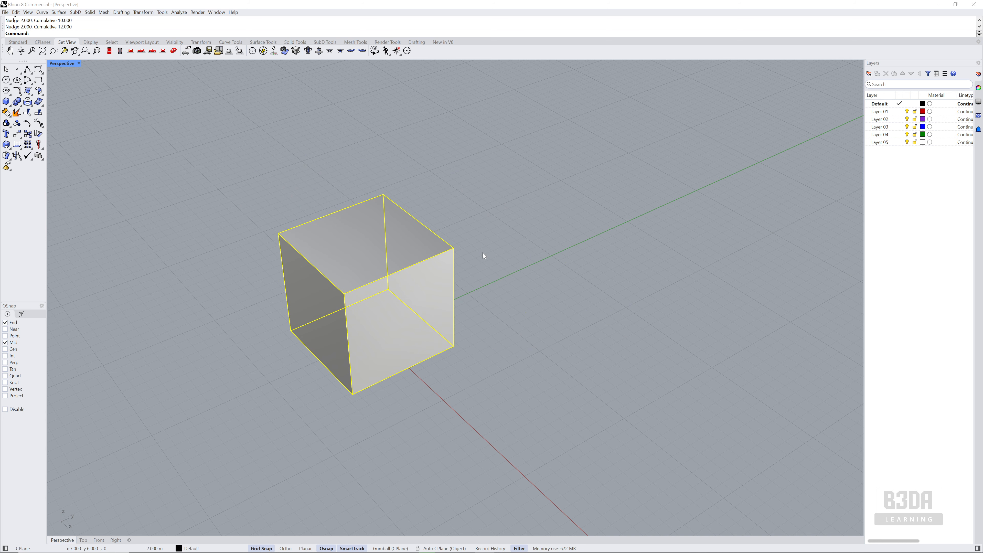
Nudge the box 8 m along positive Y in 2 m increments
key("alt+shift+Up")
key("alt+shift+Up")
key("alt+shift+Up")
key("alt+shift+Up")
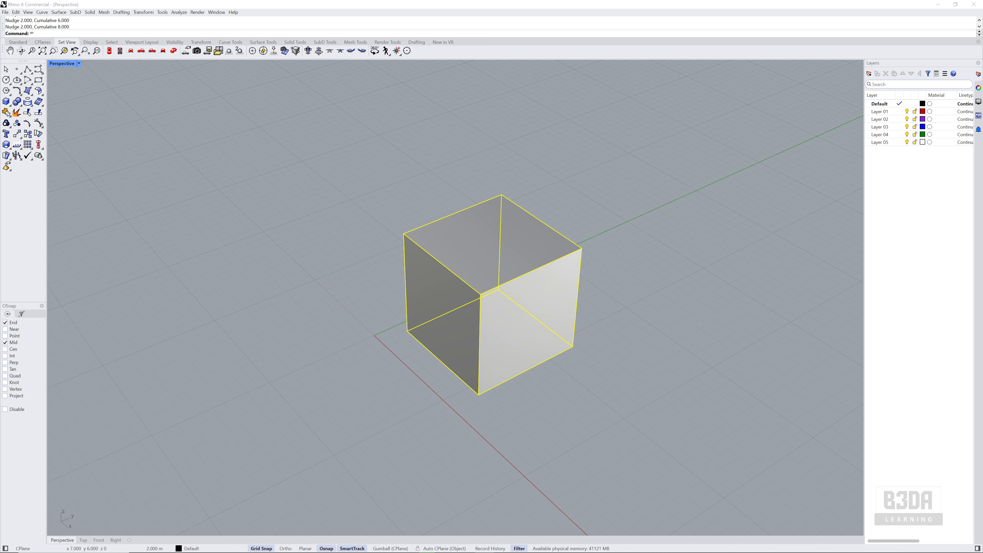
Nudge the box along negative X in fine 0.05 m increments
key("ctrl+alt+Left")
key("ctrl+alt+Left")
key("ctrl+alt+Left")
key("ctrl+alt+Left")
key("ctrl+alt+Left")
key("ctrl+alt+Left")
key("ctrl+alt+Left")
key("ctrl+alt+Left")
key("ctrl+alt+Left")
key("ctrl+alt+Left")
key("ctrl+alt+Left")
key("ctrl+alt+Left")
key("ctrl+alt+Left")
key("ctrl+alt+Left")
key("ctrl+alt+Left")
key("ctrl+alt+Left")
key("ctrl+alt+Left")
key("ctrl+alt+Left")
key("ctrl+alt+Left")
key("ctrl+alt+Left")
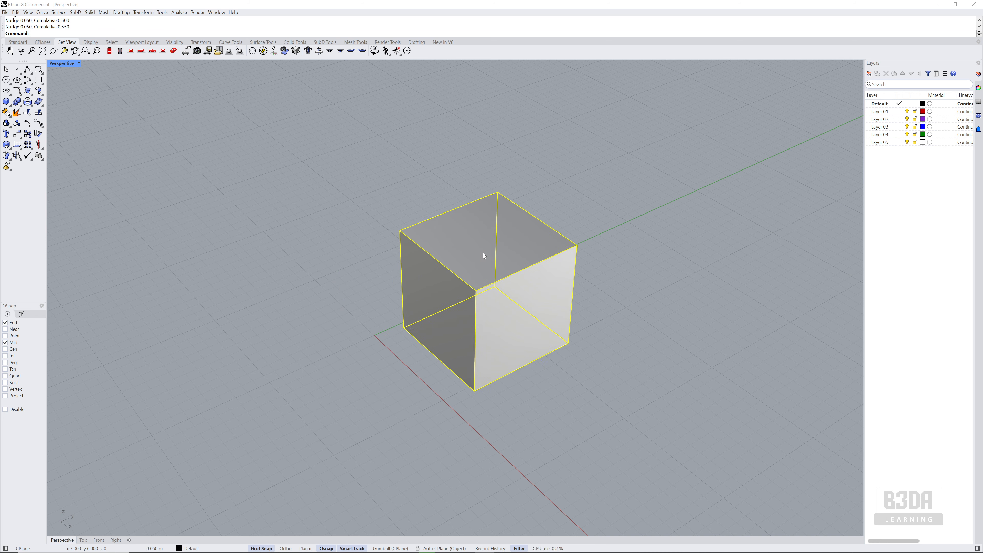
key("ctrl+alt+Left")
key("ctrl+alt+Left")
key("ctrl+alt+Left")
key("ctrl+alt+Left")
key("ctrl+alt+Left")
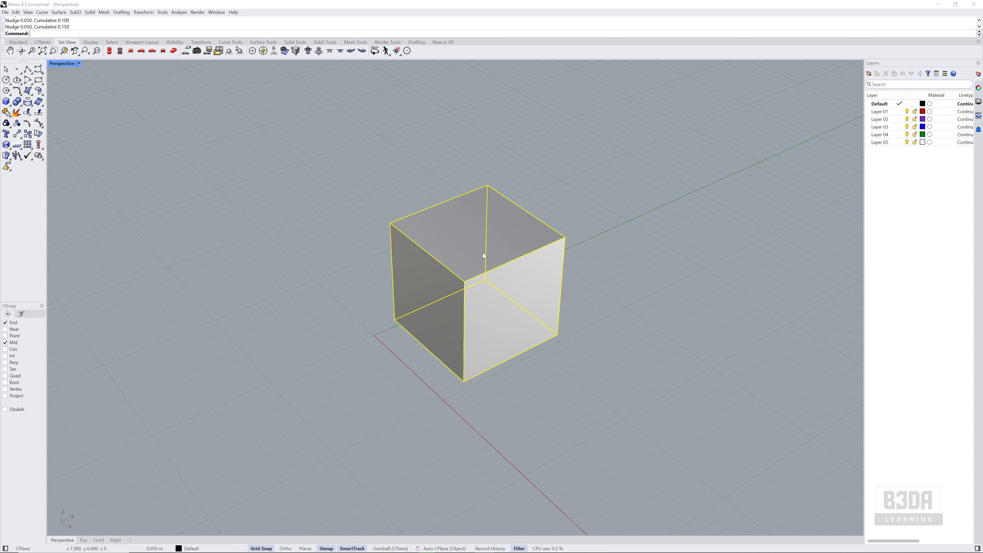
Nudge the box 5.6 m along positive X in fine 0.05 m increments
key("ctrl+alt+Right")
key("ctrl+alt+Right")
key("ctrl+alt+Right")
key("ctrl+alt+Right")
key("ctrl+alt+Right")
key("ctrl+alt+Right")
key("ctrl+alt+Right")
key("ctrl+alt+Right")
key("ctrl+alt+Right")
key("ctrl+alt+Right")
key("ctrl+alt+Right")
key("ctrl+alt+Right")
key("ctrl+alt+Right")
key("ctrl+alt+Right")
key("ctrl+alt+Right")
key("ctrl+alt+Right")
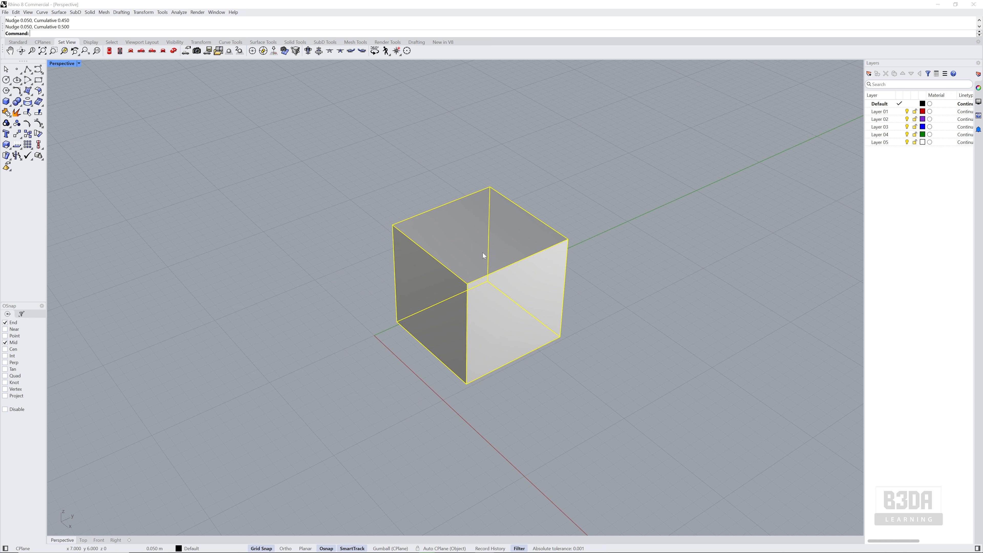
key("ctrl+alt+Right")
key("ctrl+alt+Right")
key("ctrl+alt+Right")
key("ctrl+alt+Right")
key("ctrl+alt+Right")
key("ctrl+alt+Right")
key("ctrl+alt+Right")
key("ctrl+alt+Right")
key("ctrl+alt+Right")
key("ctrl+alt+Right")
key("ctrl+alt+Right")
key("ctrl+alt+Right")
key("ctrl+alt+Right")
key("ctrl+alt+Right")
key("ctrl+alt+Right")
key("ctrl+alt+Right")
key("ctrl+alt+Right")
key("ctrl+alt+Right")
key("ctrl+alt+Right")
key("ctrl+alt+Right")
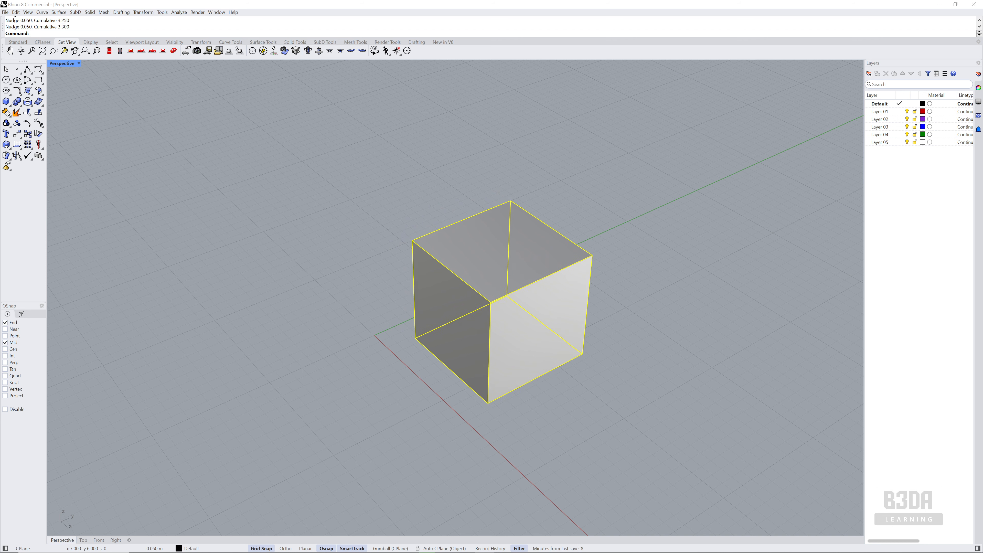
key("ctrl+alt+Right")
key("ctrl+alt+Right")
key("ctrl+alt+Right")
key("ctrl+alt+Right")
key("ctrl+alt+Right")
key("ctrl+alt+Right")
key("ctrl+alt+Right")
key("ctrl+alt+Right")
key("ctrl+alt+Right")
key("ctrl+alt+Right")
key("ctrl+alt+Right")
key("ctrl+alt+Right")
key("ctrl+alt+Right")
key("ctrl+alt+Right")
key("ctrl+alt+Right")
key("ctrl+alt+Right")
key("ctrl+alt+Right")
key("ctrl+alt+Right")
key("ctrl+alt+Right")
key("ctrl+alt+Right")
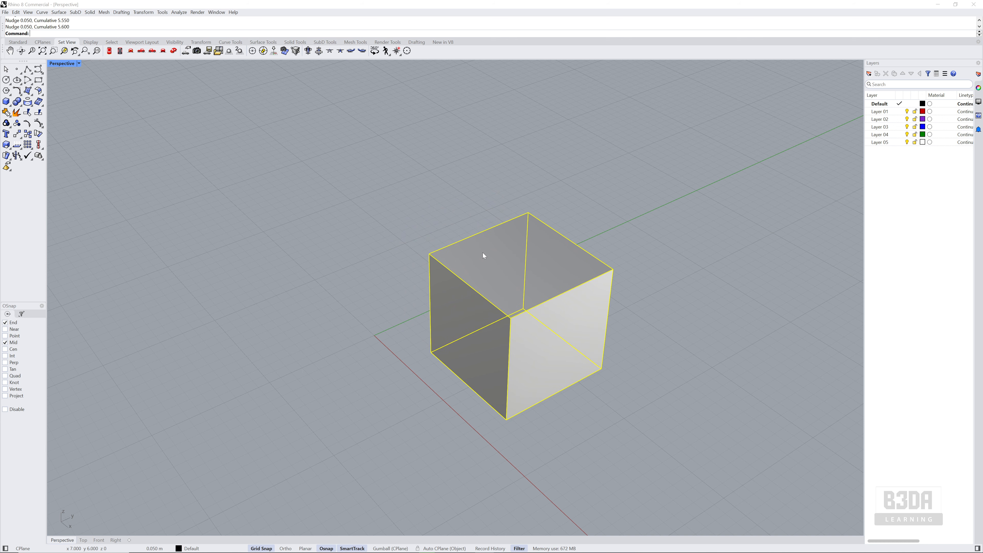
right_click_drag(484, 256, 444, 235, "shift")
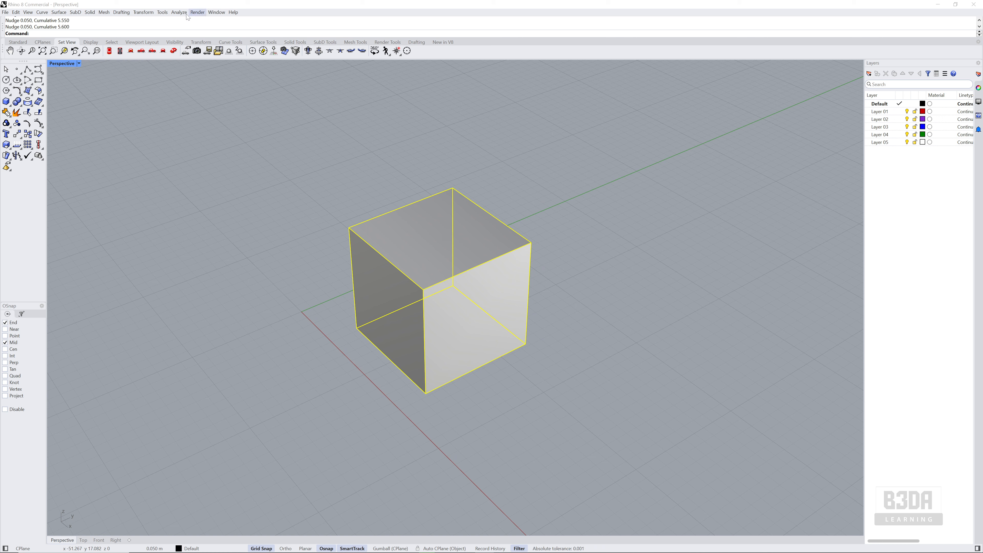
In the Modeling Aids nudge options, set the normal nudge step to 0.15 m, the fine step to 0.01 m and the large step to 5 m
left_click(162, 12)
left_click(191, 191)
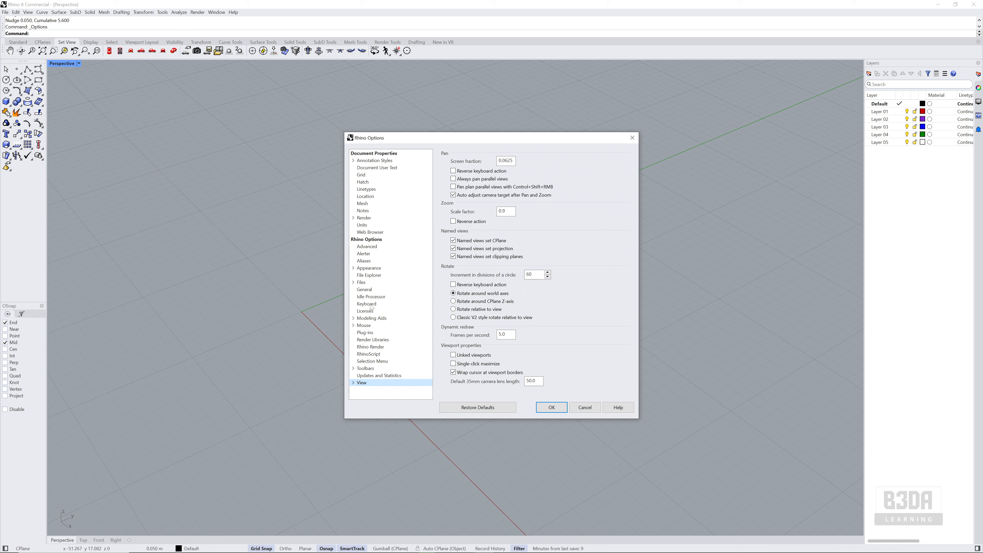
left_click(372, 319)
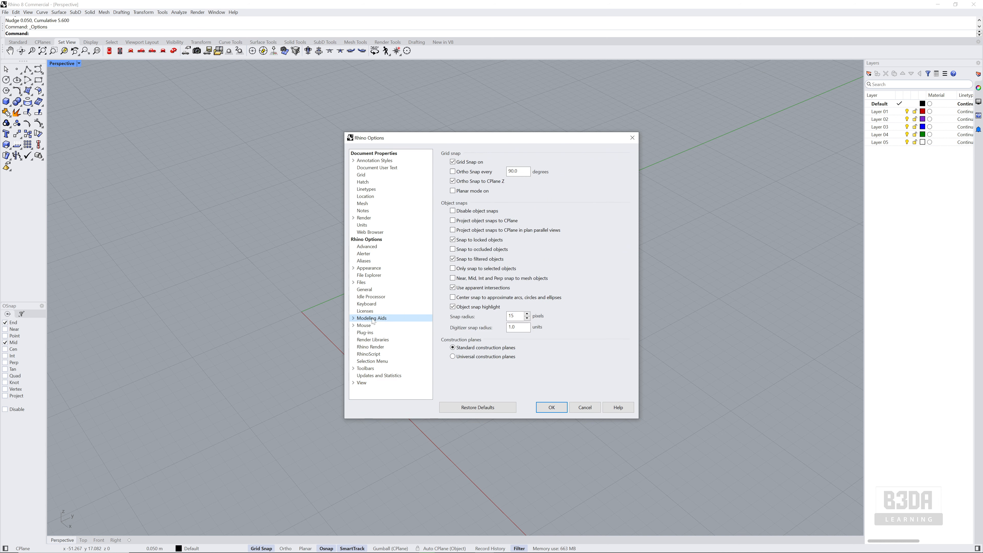
left_click(353, 318)
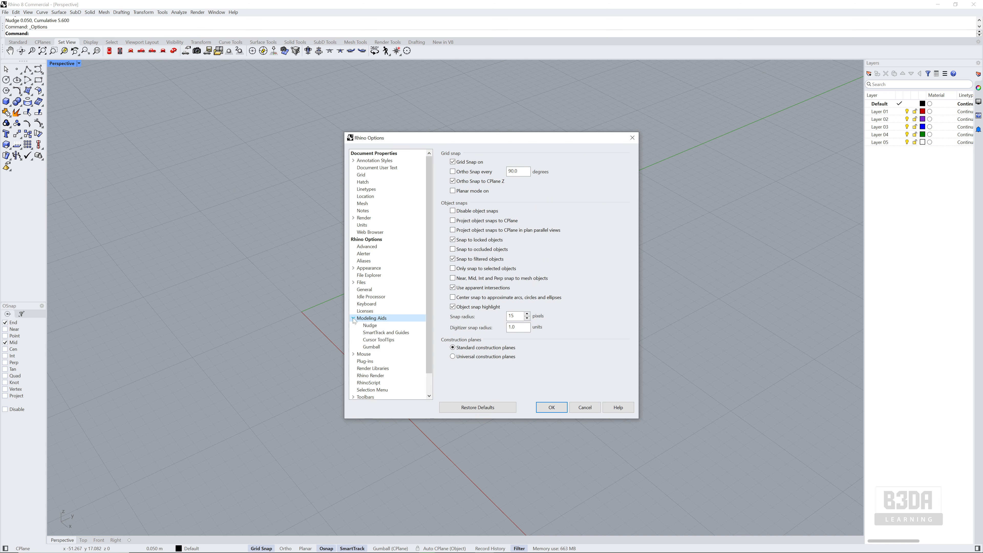
left_click(370, 326)
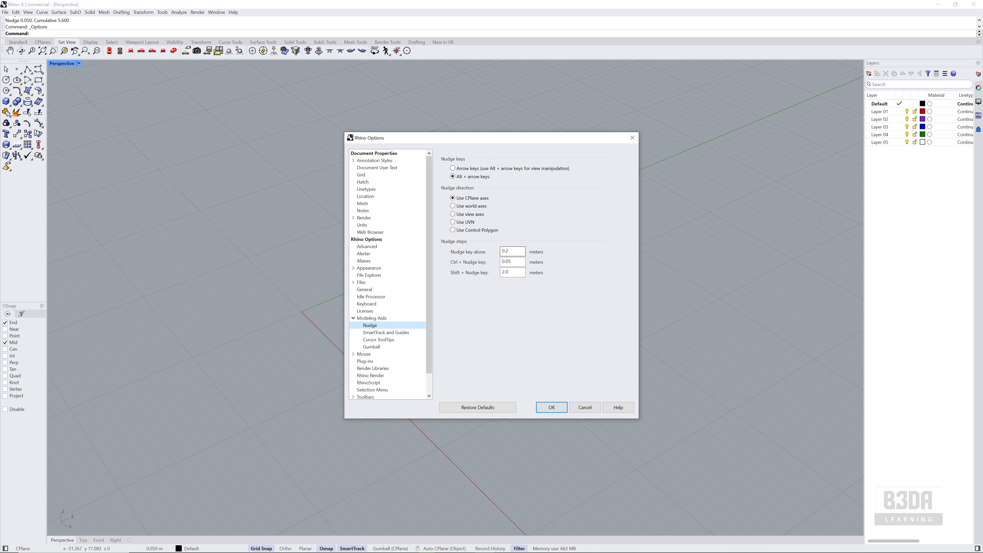
left_click(506, 251)
type("15")
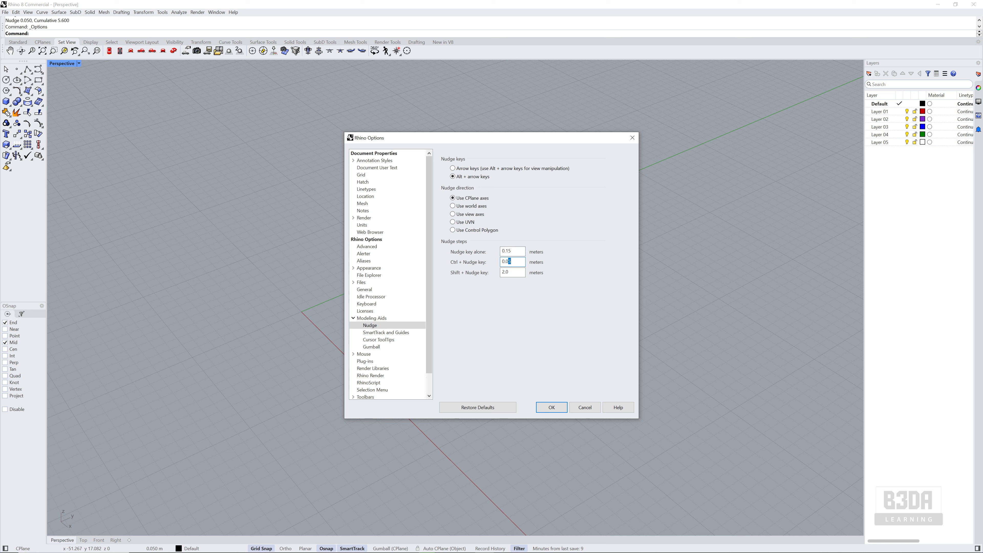
type("1")
left_click_drag(506, 271, 502, 272)
type("5")
left_click(552, 408)
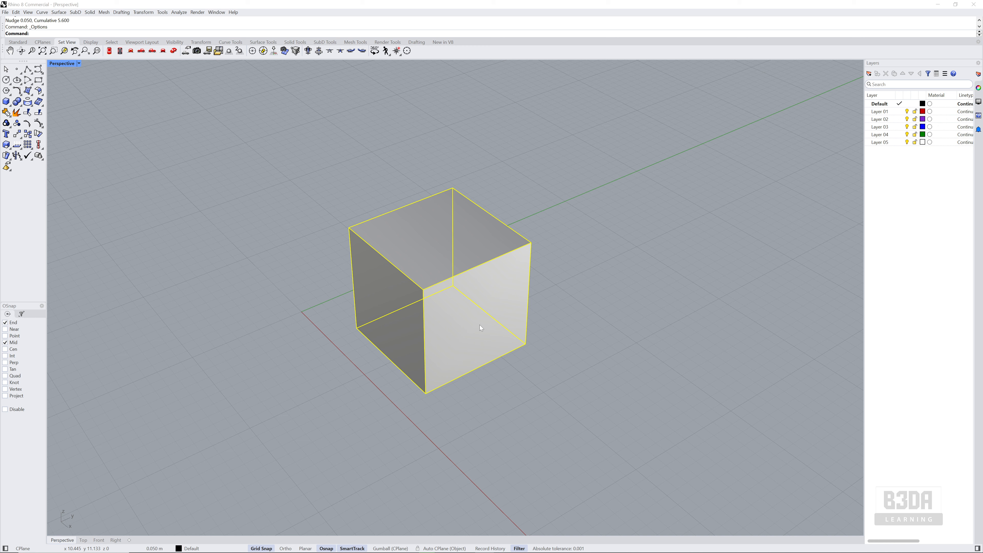
Nudge the box along negative X in normal 0.15 m increments
key("alt+Left")
key("alt+Left")
key("alt+Left")
key("alt+Left")
key("alt+Left")
key("alt+Left")
key("alt+Left")
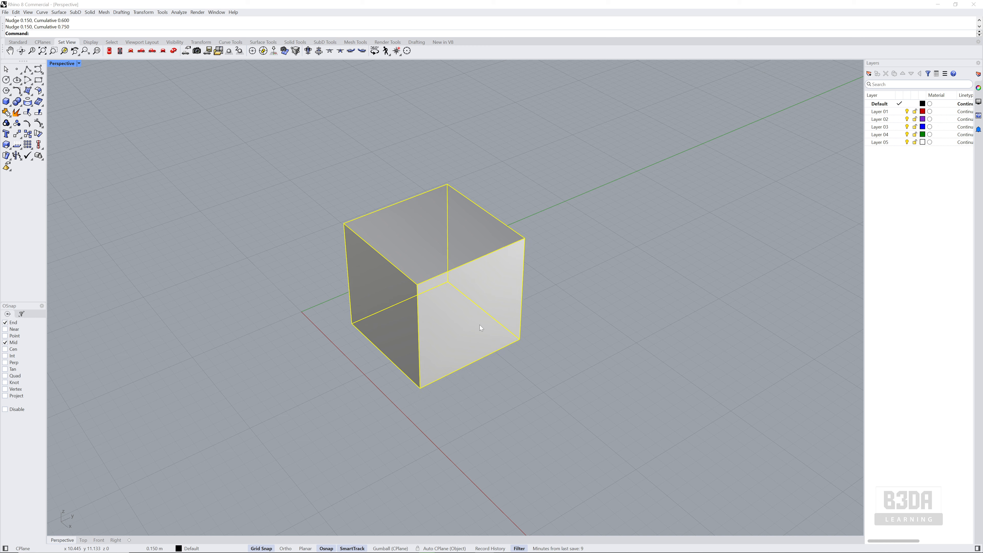
Nudge the box along positive Y in normal 0.15 m increments
key("alt+Up")
key("alt+Up")
key("alt+Up")
key("alt+Up")
key("alt+Up")
key("alt+Up")
Nudge the box 0.45 m along positive X in normal 0.15 m increments
key("alt+Right")
key("alt+Right")
key("alt+Right")
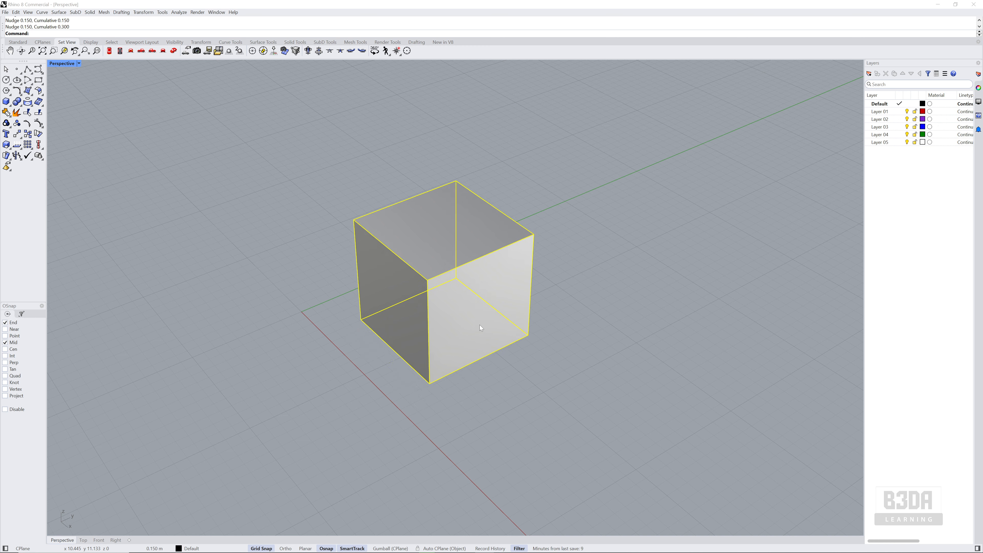
type("Z")
Nudge the box back and forth along the X axis in large 5 m increments
key("shift+alt+Left")
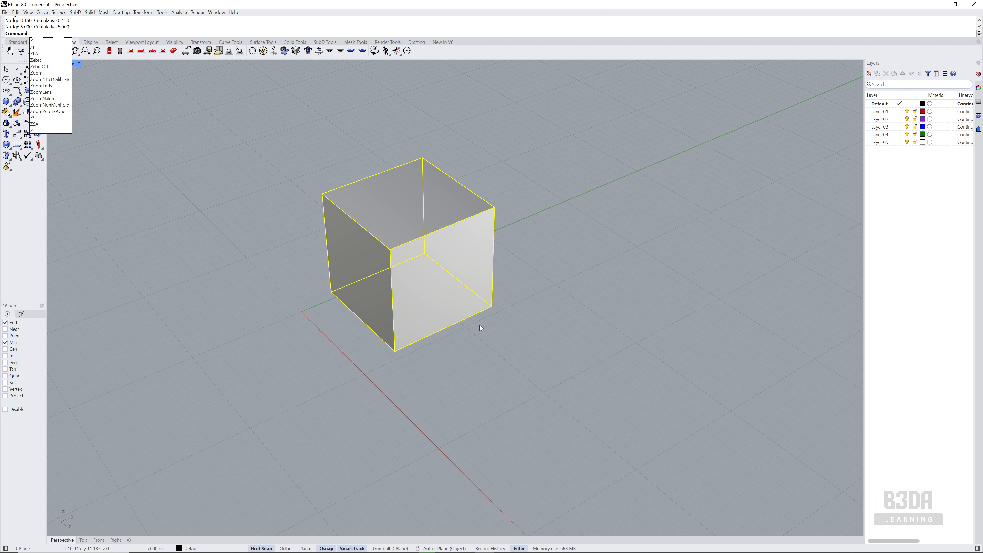
key("alt+shift+Left")
key("alt+shift+Left")
key("alt+shift+Left")
key("alt+shift+Right")
key("alt+shift+Right")
key("alt+shift+Right")
key("alt+shift+Left")
key("alt+shift+Left")
key("alt+shift+Left")
key("alt+shift+Left")
Nudge the box along positive X in large 5 m increments
key("alt+shift+Right")
key("alt+shift+Right")
key("alt+shift+Right")
key("alt+shift+Right")
key("alt+shift+Right")
key("alt+shift+Right")
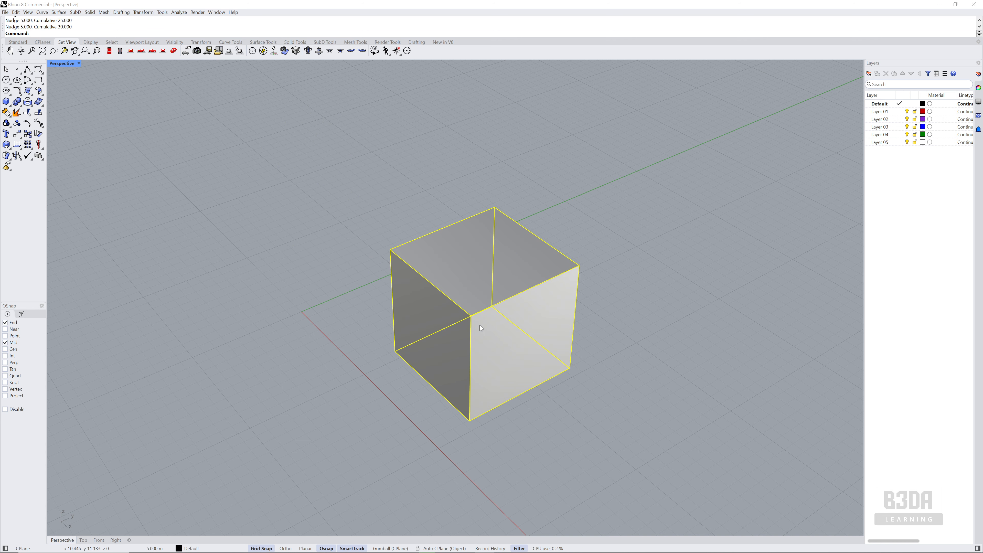
key("alt+shift+Right")
Nudge the box 20 m along positive Y in large 5 m increments
key("alt+shift+Up")
key("alt+shift+Up")
key("alt+shift+Up")
key("alt+shift+Up")
Nudge the box 20 m along negative X in large 5 m increments
key("alt+shift+Left")
key("alt+shift+Left")
key("alt+shift+Left")
key("alt+shift+Left")
Nudge the box 20 m along negative Y in large 5 m increments
key("alt+shift+Down")
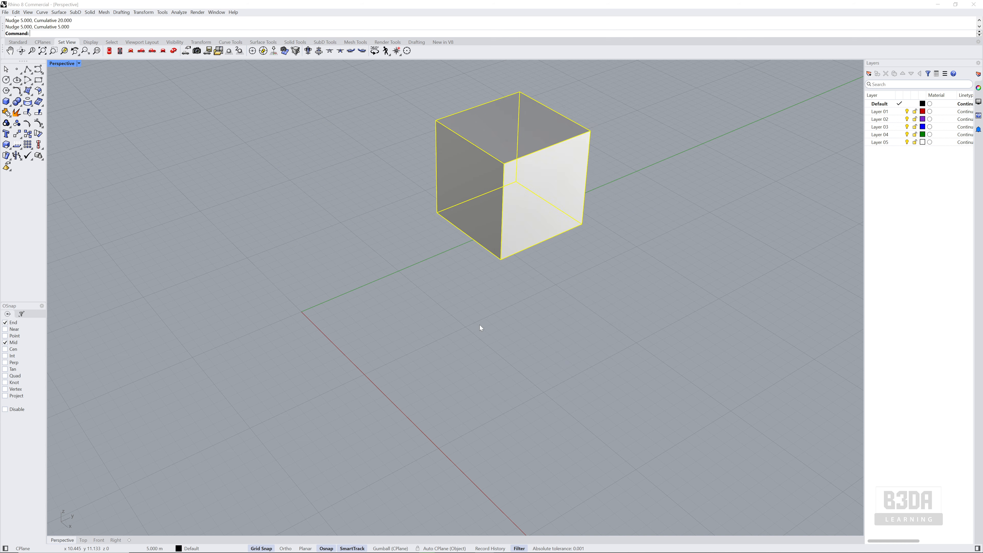
key("alt+shift+Down")
key("alt+shift+Down")
key("alt+shift+Down")
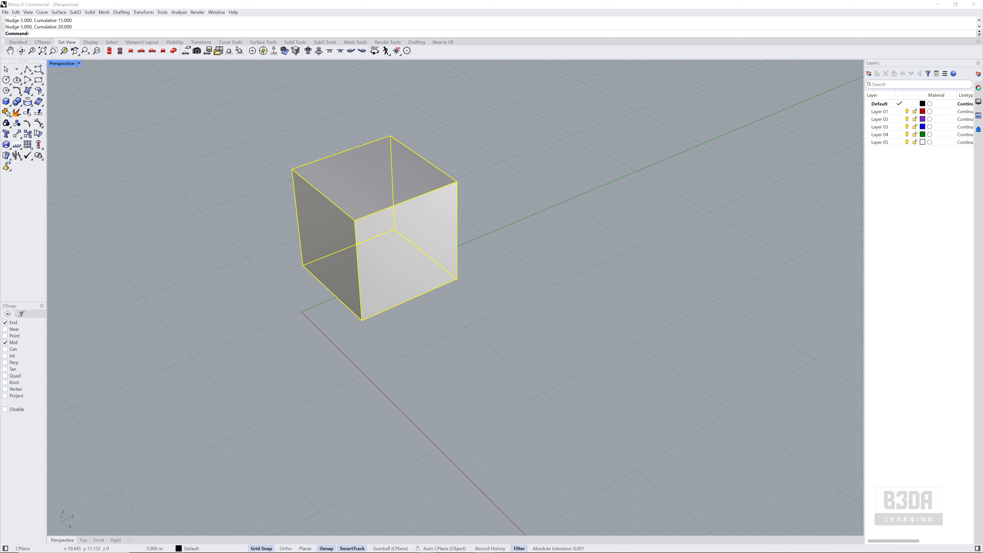
Nudge the box 2.52 m along positive X in fine 0.01 m increments
key("ctrl+alt+Right")
key("ctrl+alt+Right")
key("ctrl+alt+Right")
key("ctrl+alt+Right")
key("ctrl+alt+Right")
key("ctrl+alt+Right")
key("ctrl+alt+Right")
key("ctrl+alt+Right")
key("ctrl+alt+Right")
key("ctrl+alt+Right")
key("ctrl+alt+Right")
key("ctrl+alt+Right")
key("ctrl+alt+Right")
key("ctrl+alt+Right")
key("ctrl+alt+Right")
key("ctrl+alt+Right")
key("ctrl+alt+Right")
key("ctrl+alt+Right")
key("ctrl+alt+Right")
key("ctrl+alt+Right")
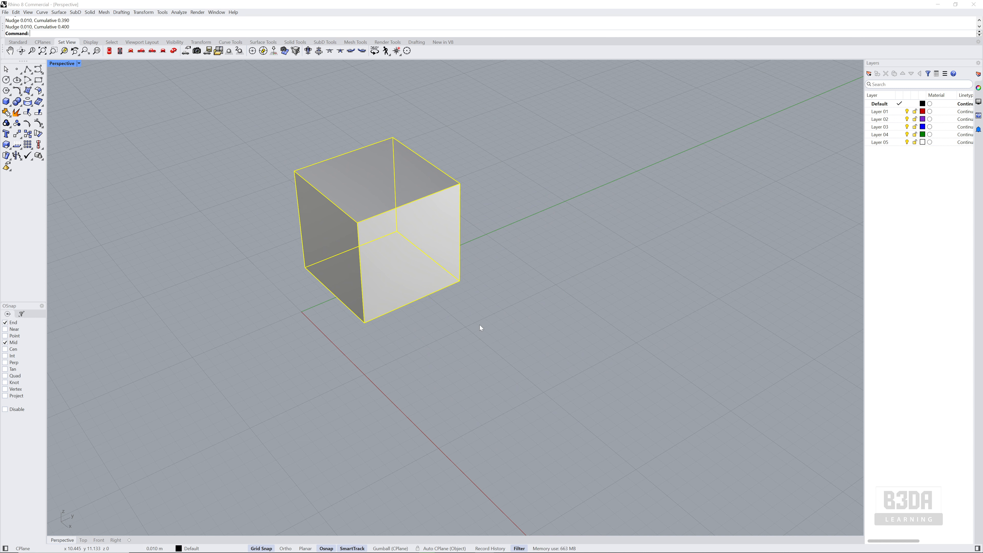
key("ctrl+alt+Right")
key("ctrl+alt+Right")
key("ctrl+alt+Right")
key("ctrl+alt+Right")
key("ctrl+alt+Right")
key("ctrl+alt+Right")
key("ctrl+alt+Right")
key("ctrl+alt+Right")
key("ctrl+alt+Right")
key("ctrl+alt+Right")
key("ctrl+alt+Right")
key("ctrl+alt+Right")
key("ctrl+alt+Right")
key("ctrl+alt+Right")
key("ctrl+alt+Right")
key("ctrl+alt+Right")
key("ctrl+alt+Right")
key("ctrl+alt+Right")
key("ctrl+alt+Right")
key("ctrl+alt+Right")
key("ctrl+alt+Right")
key("ctrl+alt+Right")
key("ctrl+alt+Right")
key("ctrl+alt+Right")
key("ctrl+alt+Right")
key("ctrl+alt+Right")
key("ctrl+alt+Right")
key("ctrl+alt+Right")
key("ctrl+alt+Right")
key("ctrl+alt+Right")
key("ctrl+alt+Right")
key("ctrl+alt+Right")
key("ctrl+alt+Right")
key("ctrl+alt+Right")
key("ctrl+alt+Right")
key("ctrl+alt+Right")
key("ctrl+alt+Right")
key("ctrl+alt+Right")
key("ctrl+alt+Right")
key("ctrl+alt+Right")
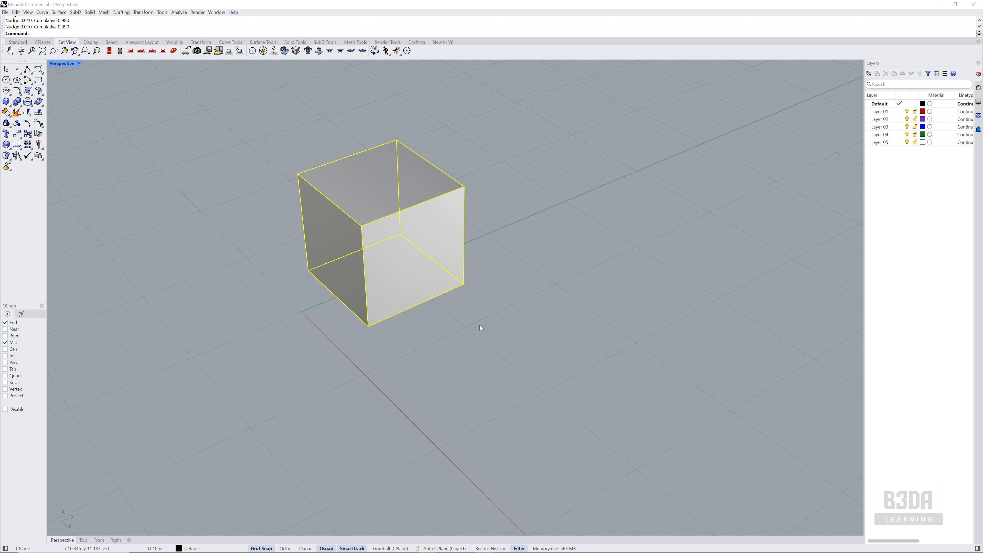
key("ctrl+alt+Right")
key("ctrl+alt+Right")
key("ctrl+alt+Right")
key("ctrl+alt+Right")
key("ctrl+alt+Right")
key("ctrl+alt+Right")
key("ctrl+alt+Right")
key("ctrl+alt+Right")
key("ctrl+alt+Right")
key("ctrl+alt+Right")
key("ctrl+alt+Right")
key("ctrl+alt+Right")
key("ctrl+alt+Right")
key("ctrl+alt+Right")
key("ctrl+alt+Right")
key("ctrl+alt+Right")
key("ctrl+alt+Right")
key("ctrl+alt+Right")
key("ctrl+alt+Right")
key("ctrl+alt+Right")
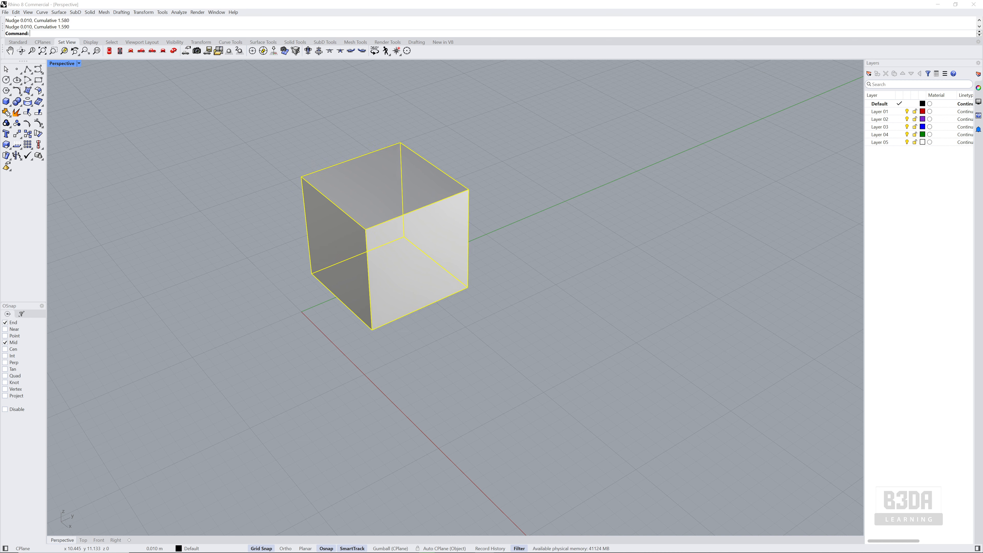
key("ctrl+alt+Right")
key("ctrl+alt+Right")
key("ctrl+alt+Right")
key("ctrl+alt+Right")
key("ctrl+alt+Right")
key("ctrl+alt+Right")
key("ctrl+alt+Right")
key("ctrl+alt+Right")
key("ctrl+alt+Right")
key("ctrl+alt+Right")
key("ctrl+alt+Right")
key("ctrl+alt+Right")
key("ctrl+alt+Right")
key("ctrl+alt+Right")
key("ctrl+alt+Right")
key("ctrl+alt+Right")
key("ctrl+alt+Right")
key("ctrl+alt+Right")
key("ctrl+alt+Right")
key("ctrl+alt+Right")
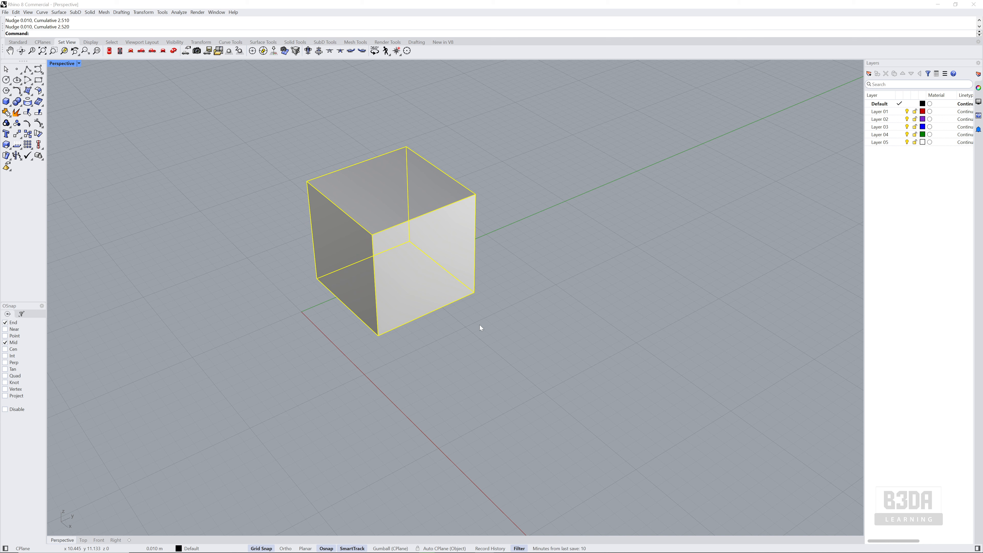
Set the nudge keys option to plain arrow keys, with Alt + arrow keys reserved for view manipulation
left_click(162, 12)
left_click(195, 191)
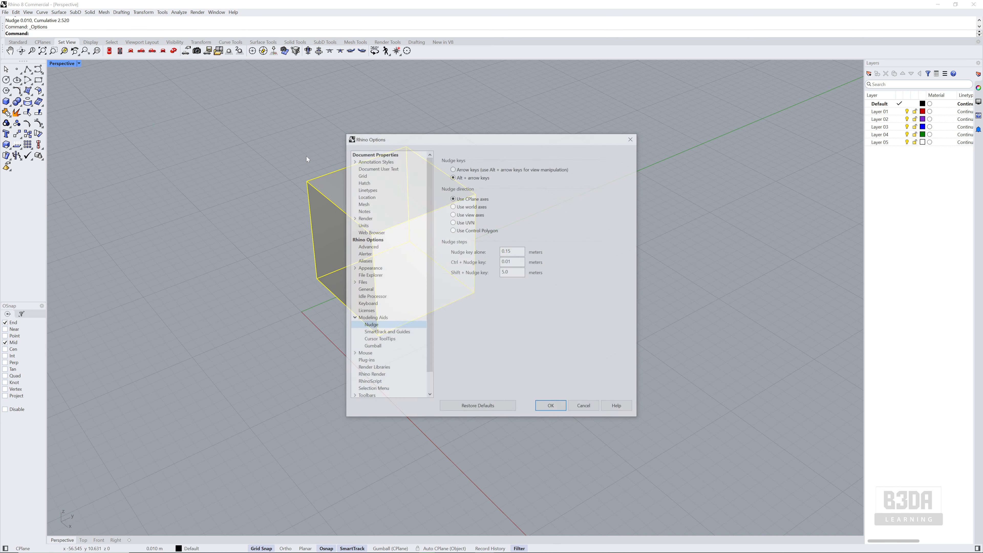
left_click(453, 168)
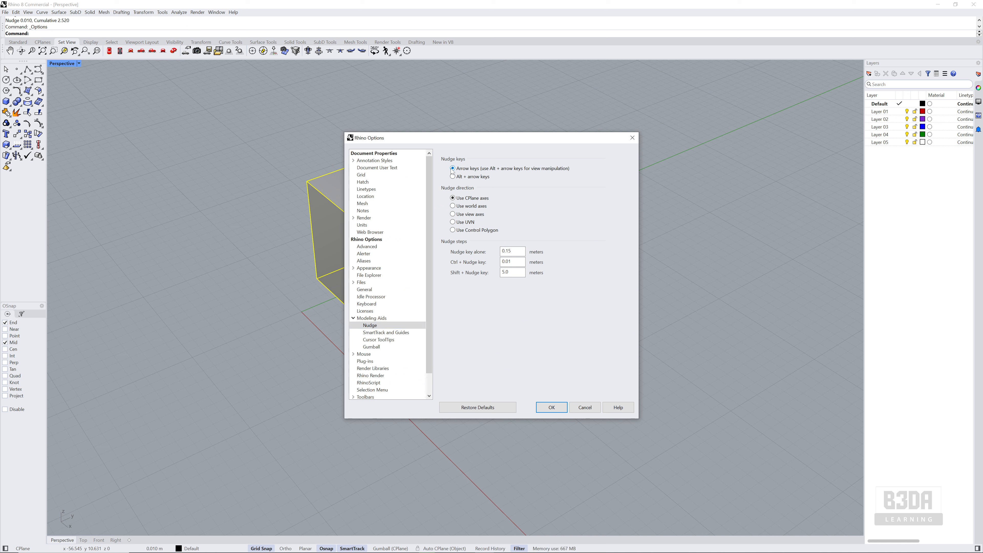
left_click(552, 407)
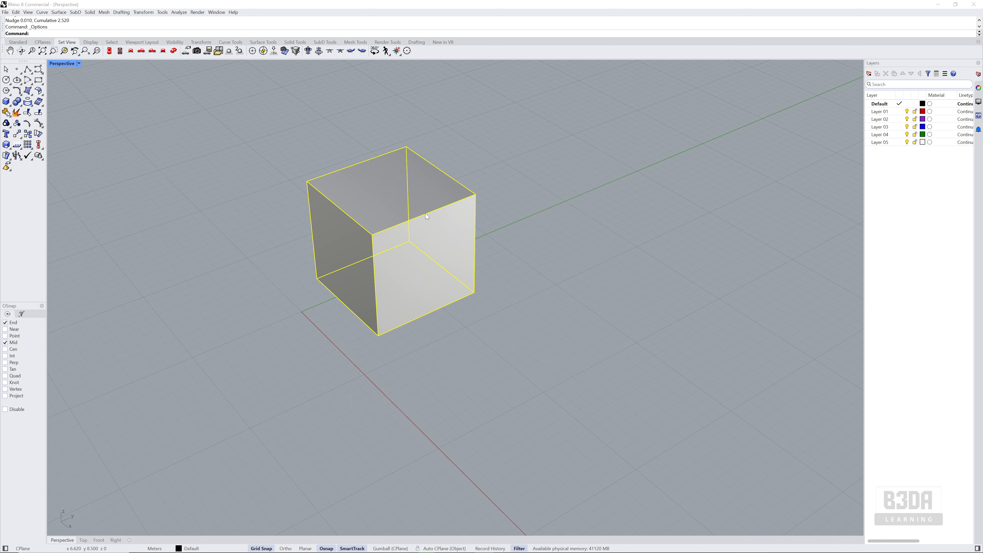
Nudge the box back and forth along the Y axis in 0.15 m increments
key("Right")
key("Right")
key("Right")
key("Right")
key("Left")
key("Left")
key("Left")
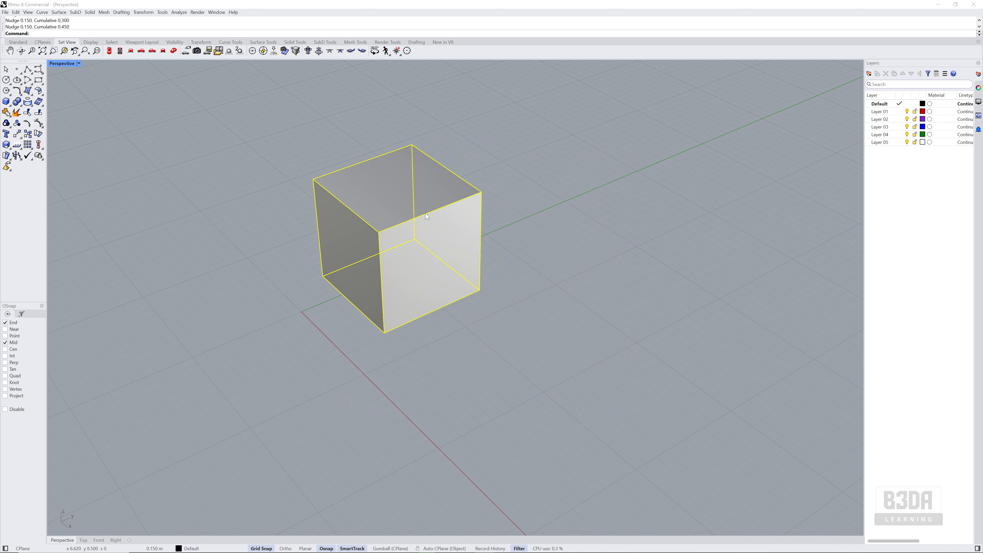
Nudge the box 2.85 m along positive X in 0.15 m increments
key("Down")
key("Down")
key("Down")
key("Right")
key("Right")
key("Right")
key("Right")
key("Right")
key("Right")
key("Right")
key("Right")
key("Right")
key("Right")
key("Right")
key("Right")
key("Right")
key("Right")
key("Right")
key("Right")
key("Right")
key("Right")
key("Right")
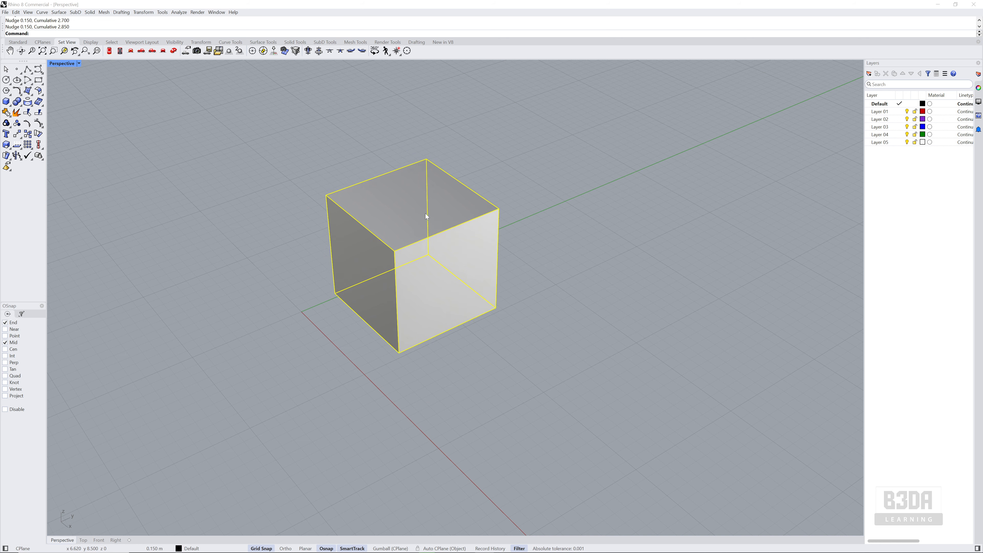
Nudge the box 1.8 m along negative Y and 0.9 m along negative X in 0.15 m increments
key("Left")
key("Left")
key("Left")
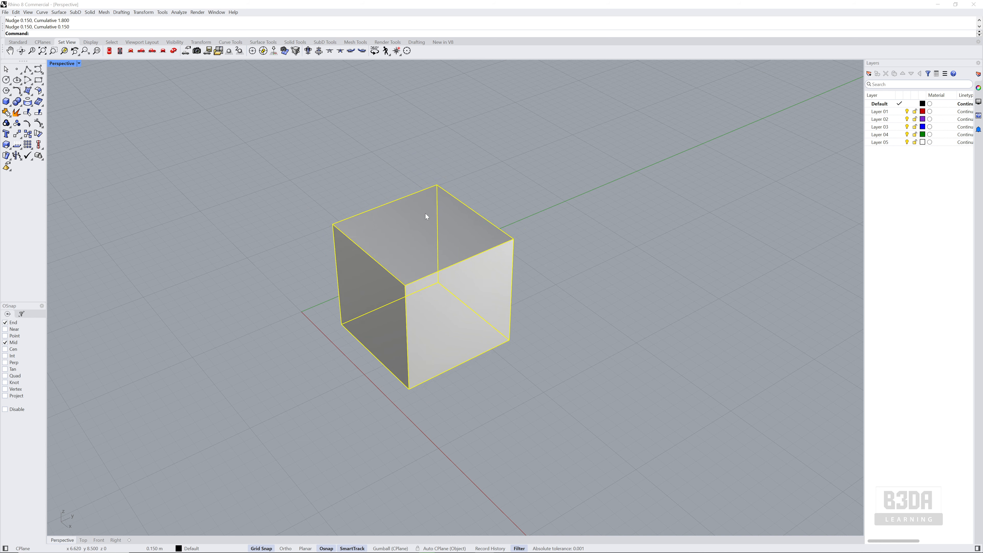
key("Up")
key("Up")
key("Up")
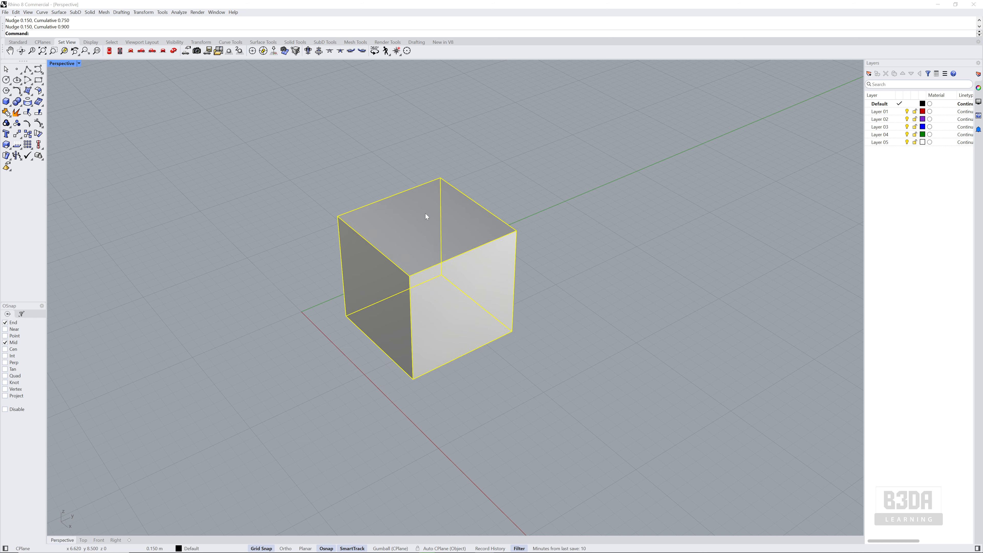